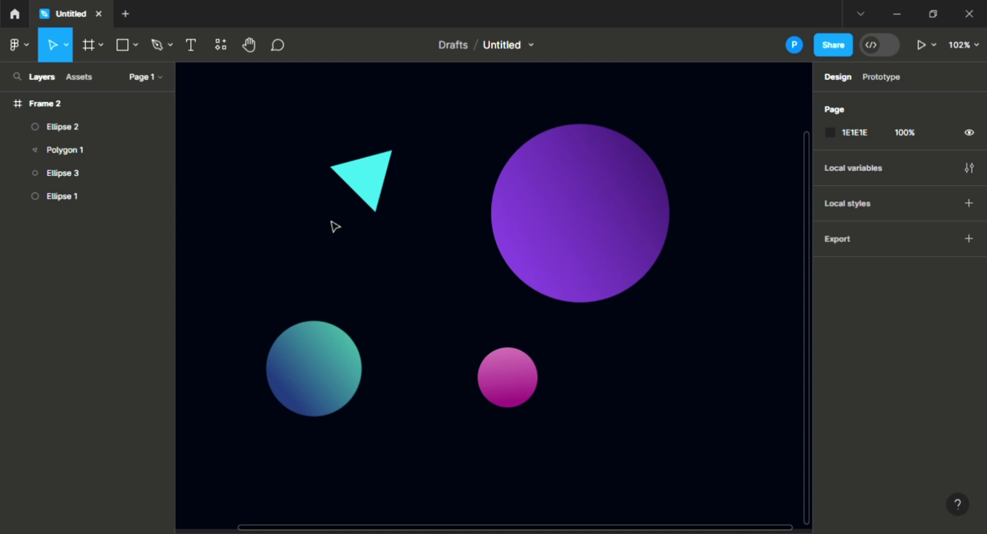
Draw a 393×250 rectangle over the colourful shapes and round its corners to 25
{"action": "key", "text": "r"}
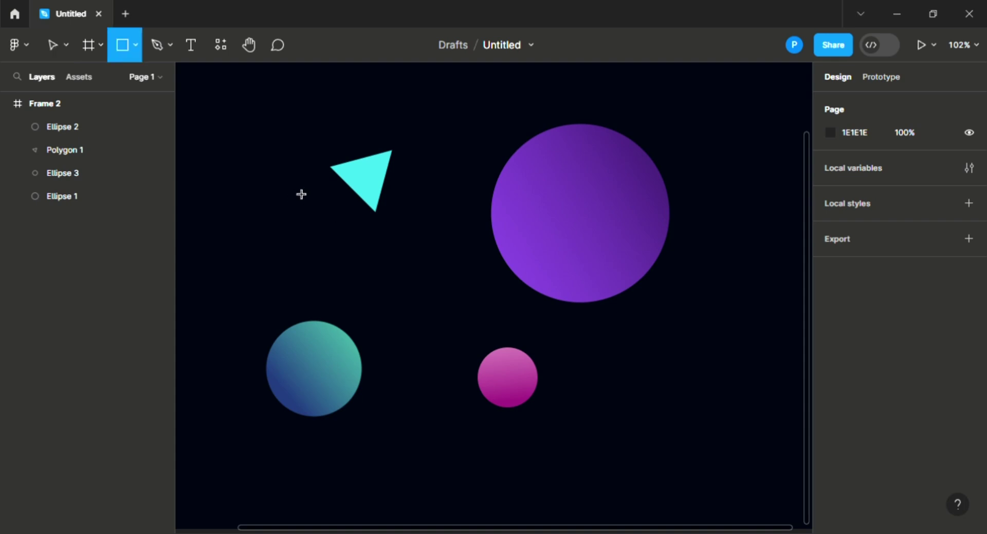
{"action": "left_click_drag", "start_coordinate": [293, 183], "coordinate": [585, 368]}
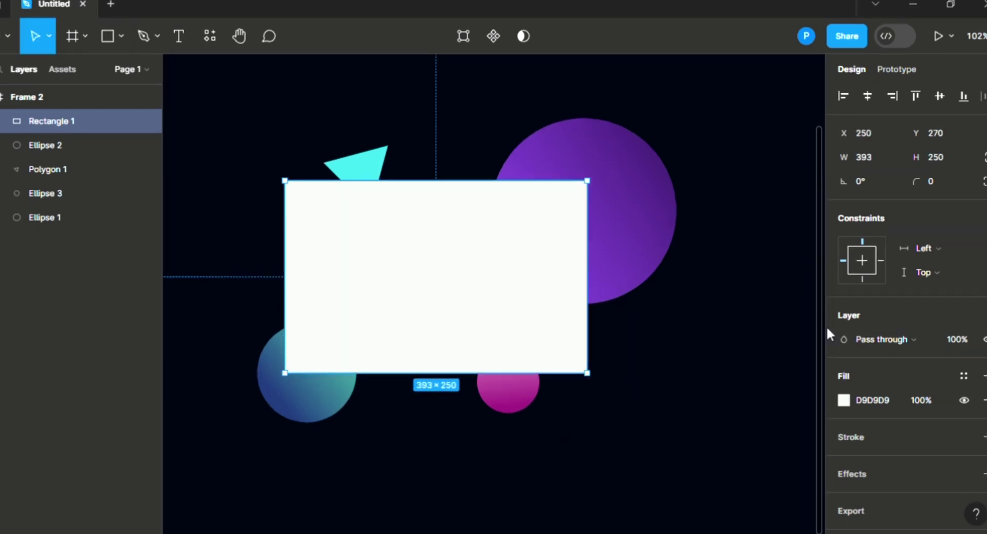
{"action": "left_click", "coordinate": [941, 184]}
{"action": "type", "text": "25"}
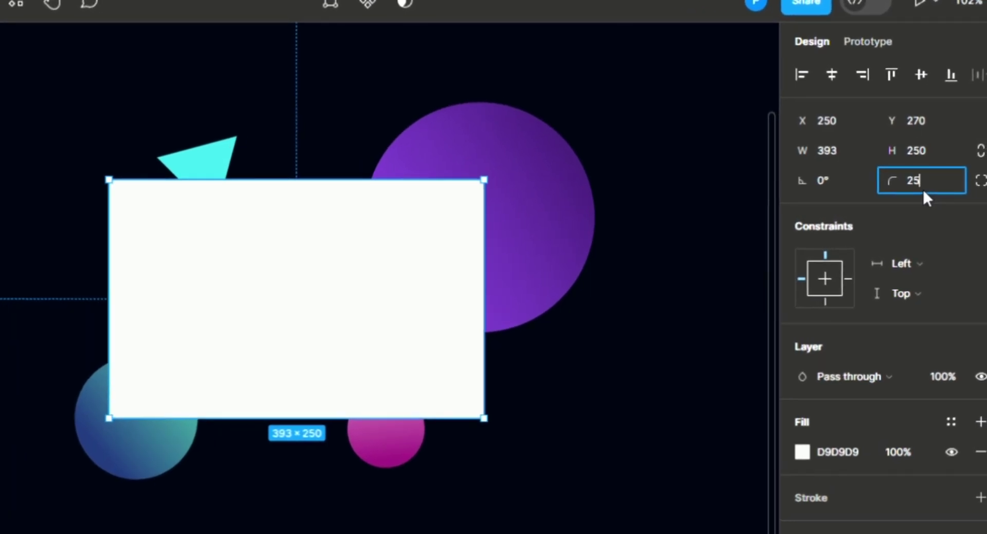
{"action": "key", "text": "Return"}
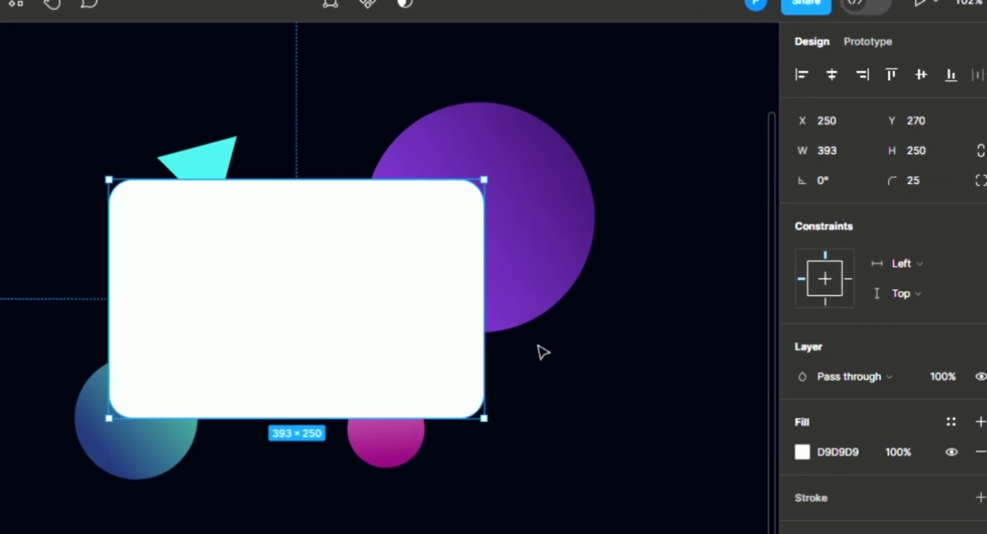
Change the rectangle's fill to a linear gradient running from top-left to bottom-right
{"action": "left_click", "coordinate": [802, 452]}
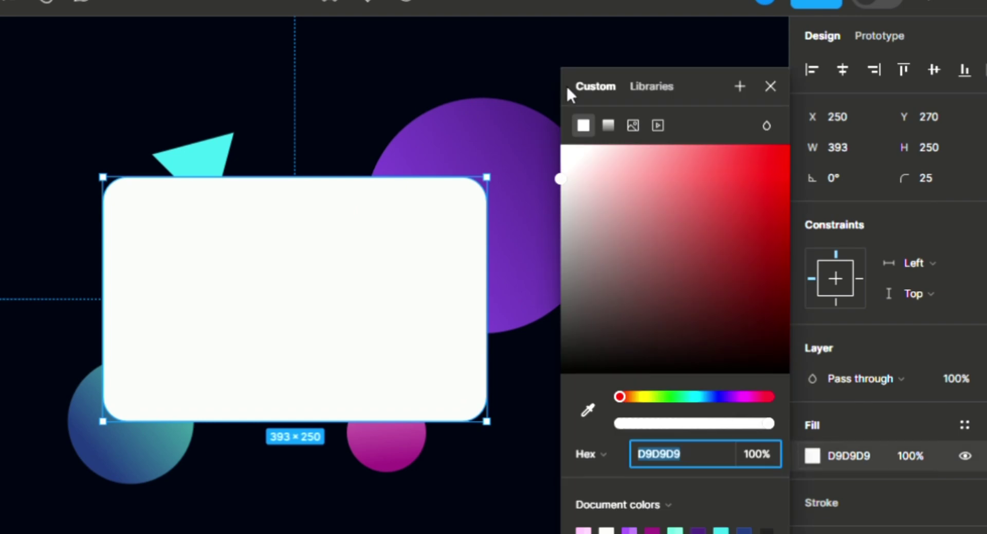
{"action": "left_click", "coordinate": [614, 123]}
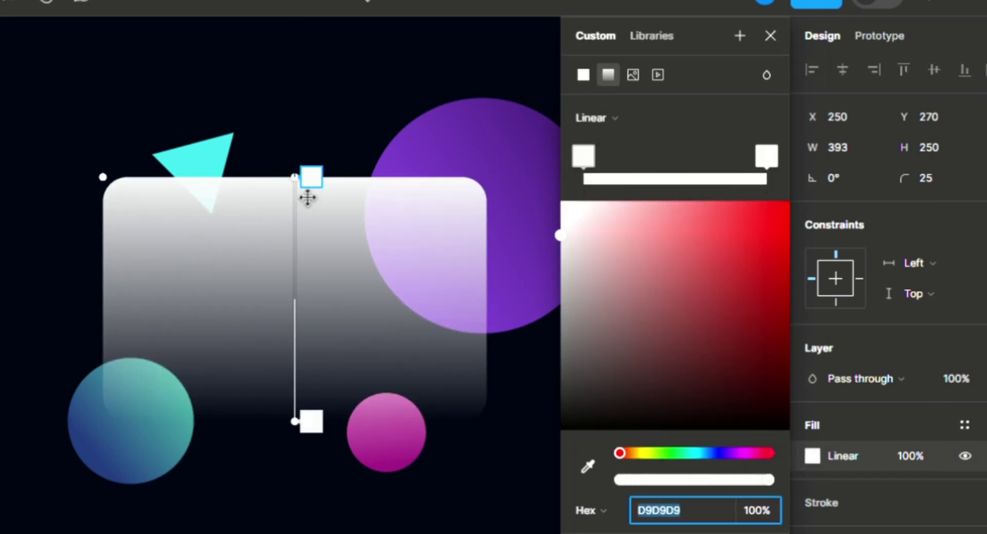
{"action": "left_click_drag", "start_coordinate": [307, 190], "coordinate": [138, 202]}
{"action": "left_click_drag", "start_coordinate": [308, 436], "coordinate": [478, 409]}
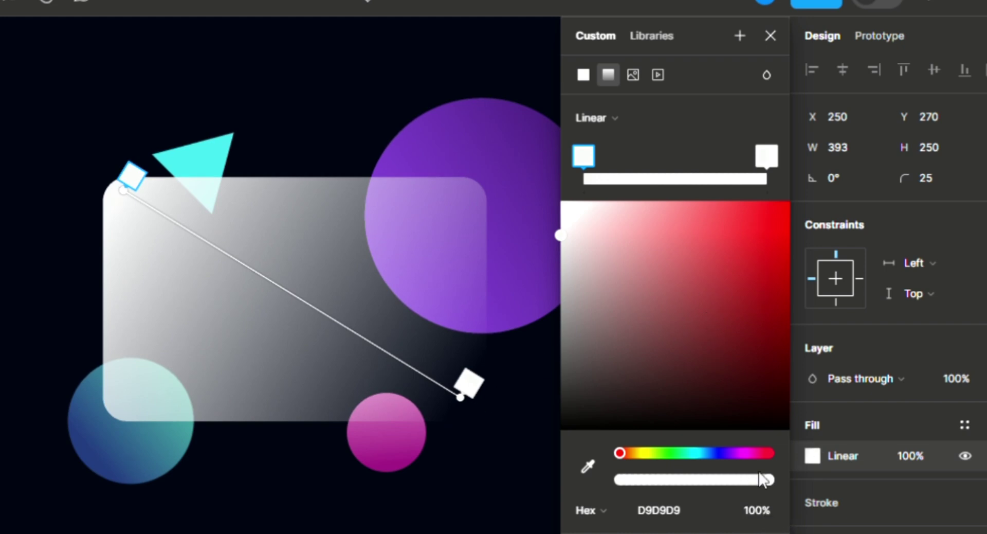
Set the gradient's end stop to 20% opacity and its start stop to 10%
{"action": "left_click", "coordinate": [774, 159]}
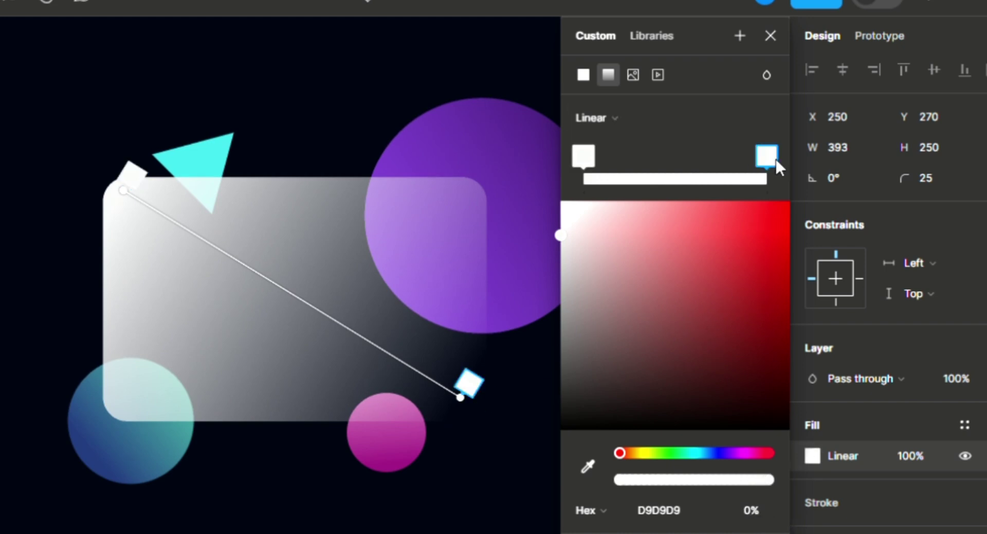
{"action": "left_click", "coordinate": [752, 511]}
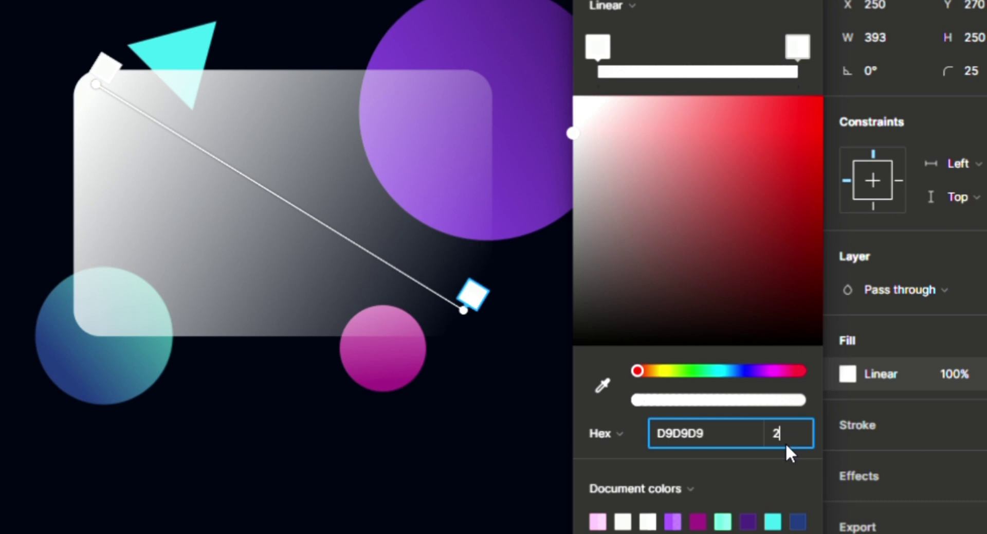
{"action": "key", "text": "Return"}
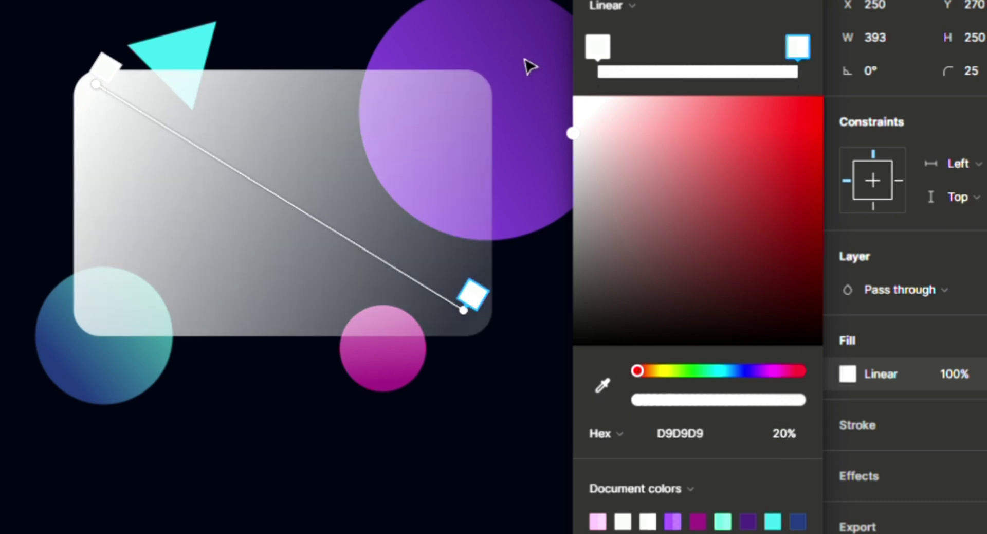
{"action": "left_click", "coordinate": [598, 48]}
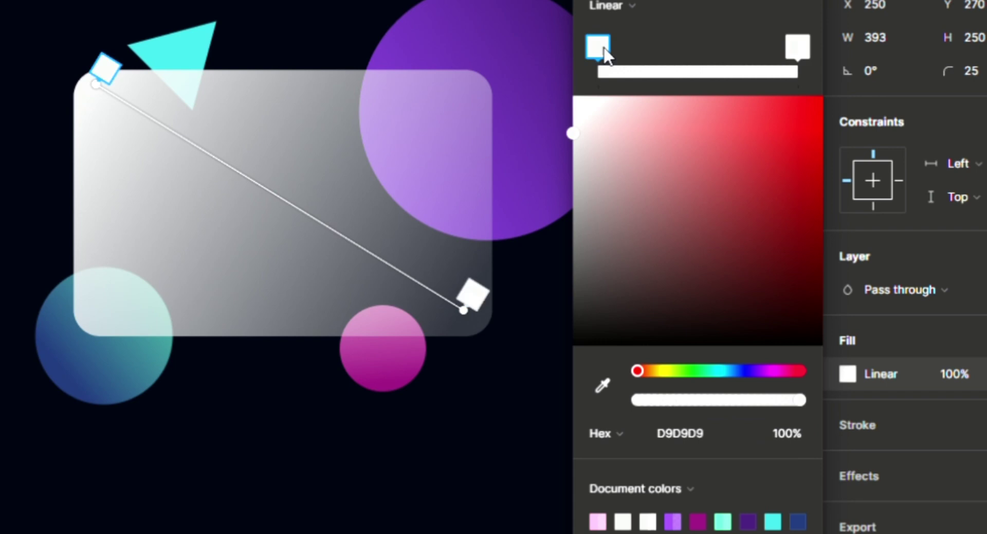
{"action": "left_click", "coordinate": [787, 433]}
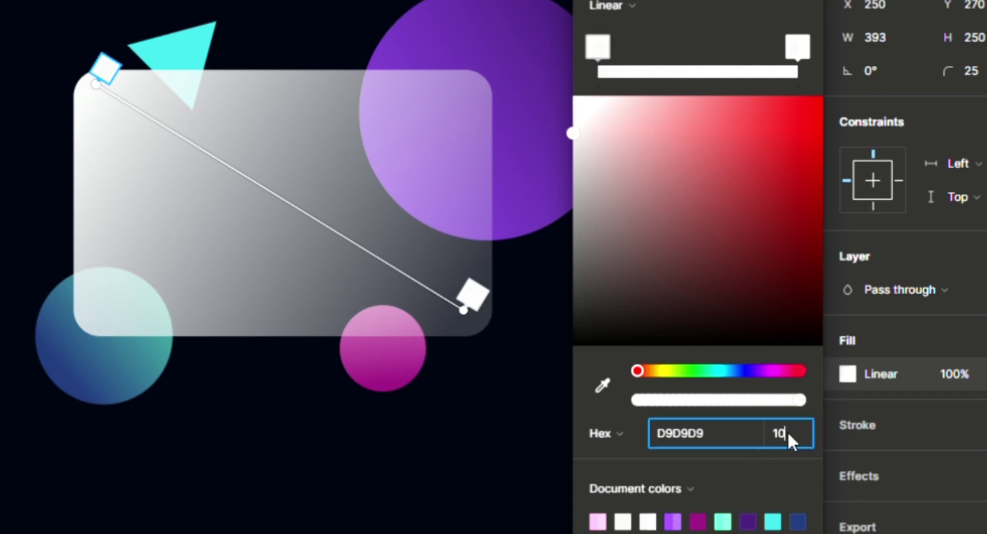
{"action": "type", "text": "10"}
{"action": "key", "text": "Return"}
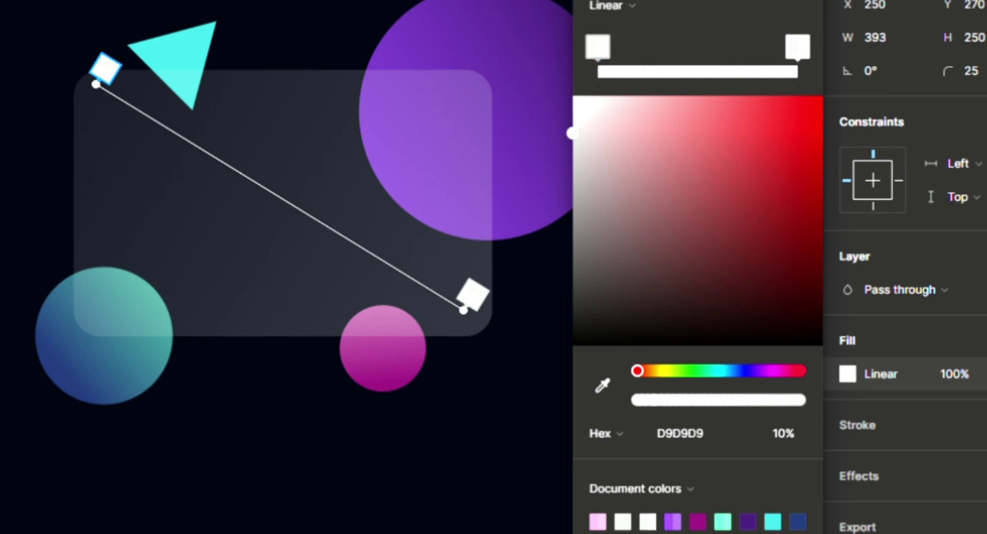
{"action": "key", "text": "Escape"}
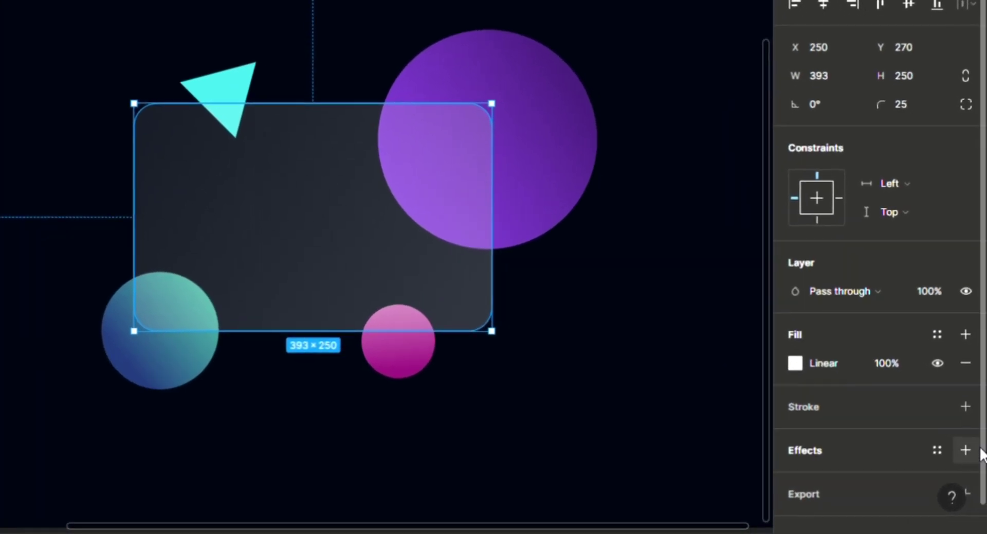
Give the card a Background blur effect with a blur amount of 40
{"action": "scroll", "coordinate": [963, 411], "scroll_direction": "down", "scroll_amount": 1}
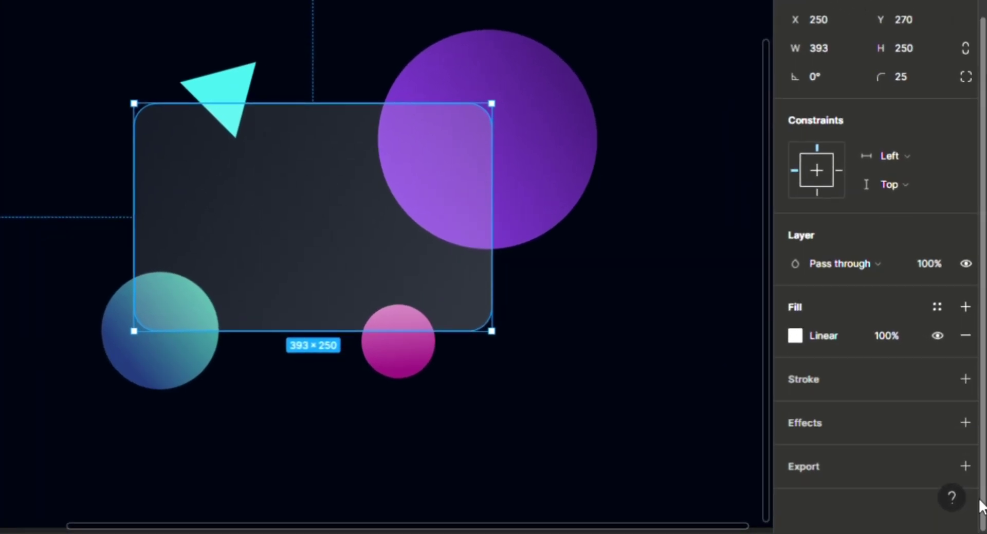
{"action": "left_click", "coordinate": [965, 421]}
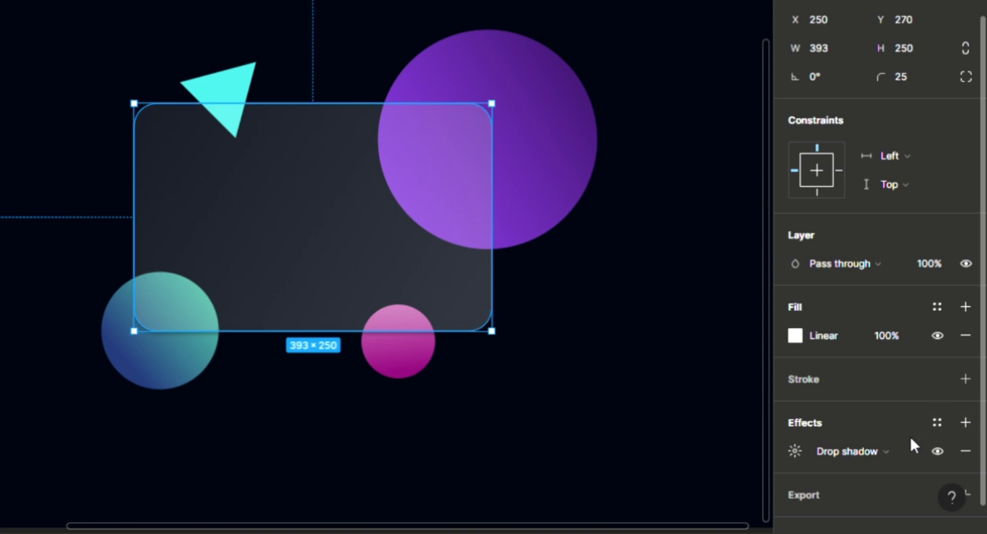
{"action": "left_click", "coordinate": [881, 450]}
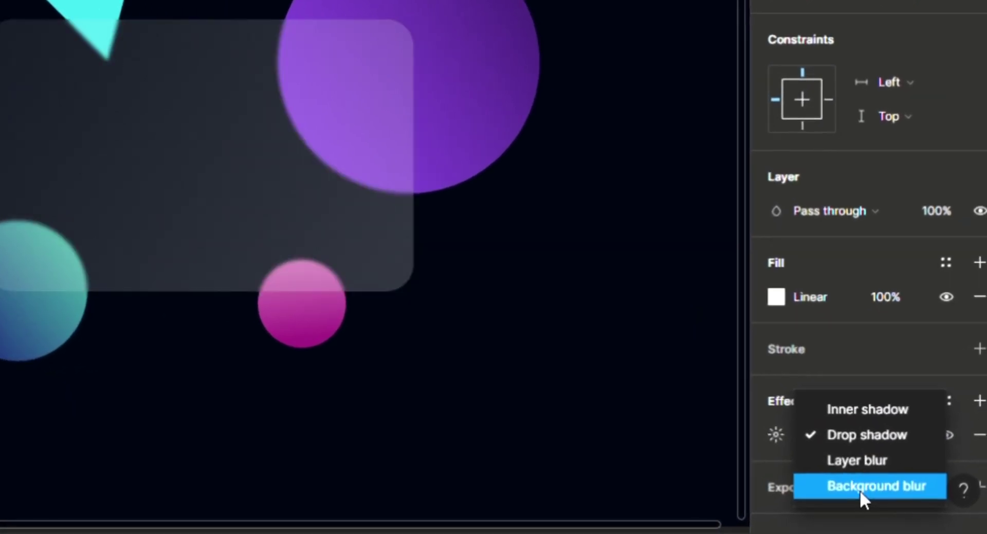
{"action": "left_click", "coordinate": [859, 489]}
{"action": "left_click", "coordinate": [776, 433]}
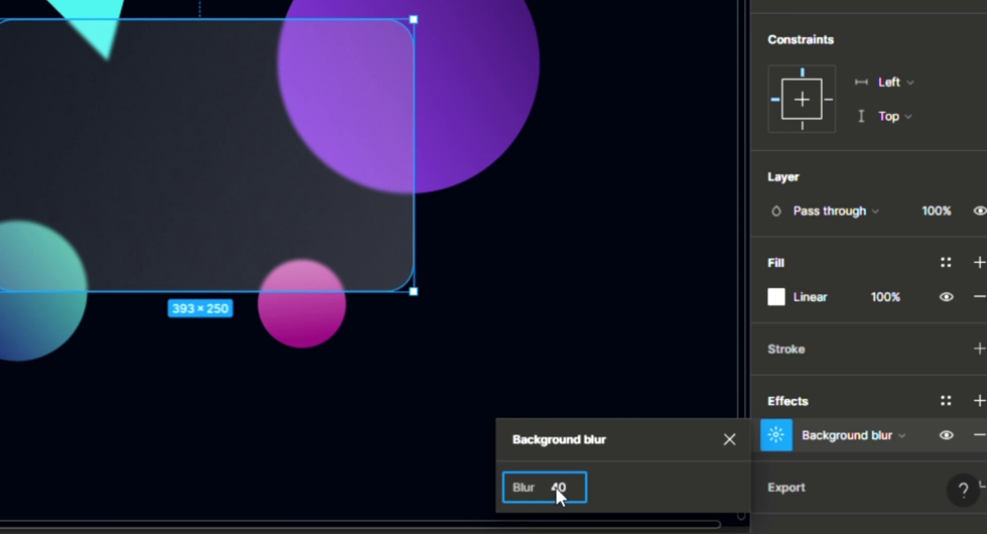
{"action": "type", "text": "40"}
{"action": "key", "text": "Return"}
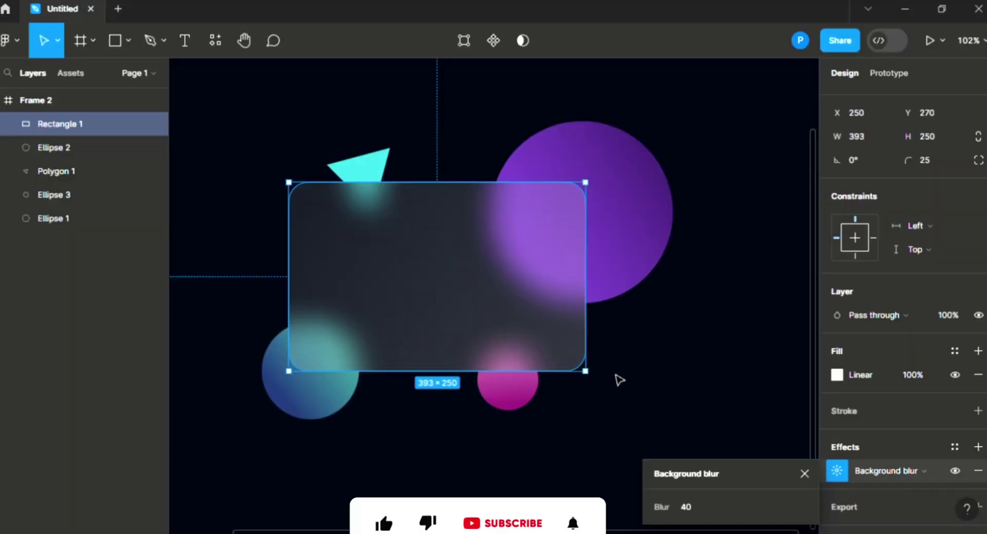
Add a stroke to the card and make it a diagonal linear gradient
{"action": "left_click", "coordinate": [805, 472]}
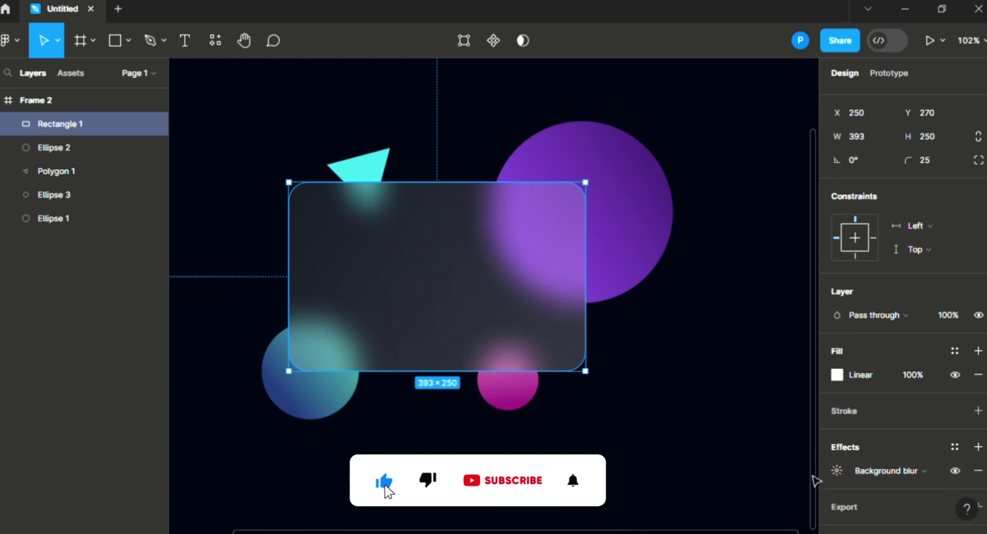
{"action": "left_click", "coordinate": [978, 410]}
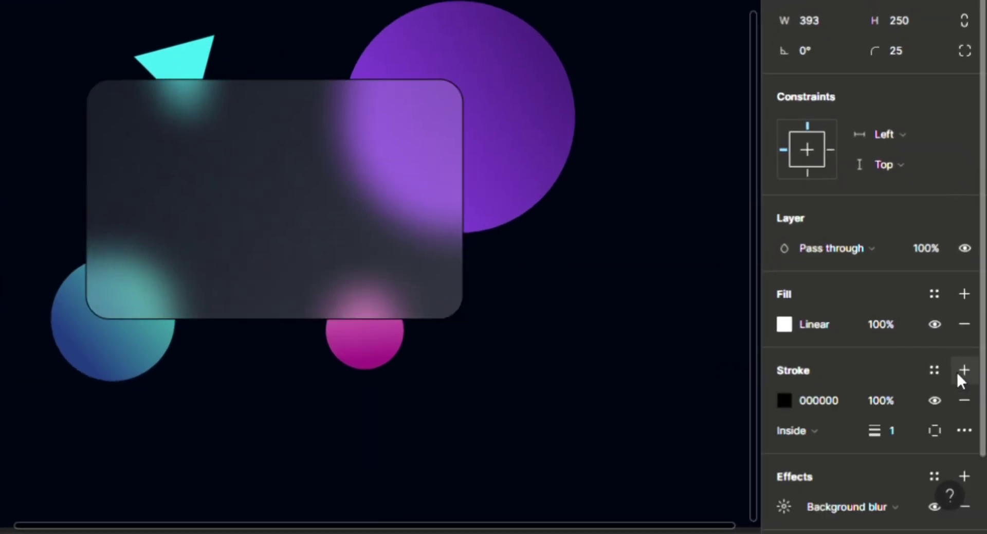
{"action": "left_click", "coordinate": [783, 401]}
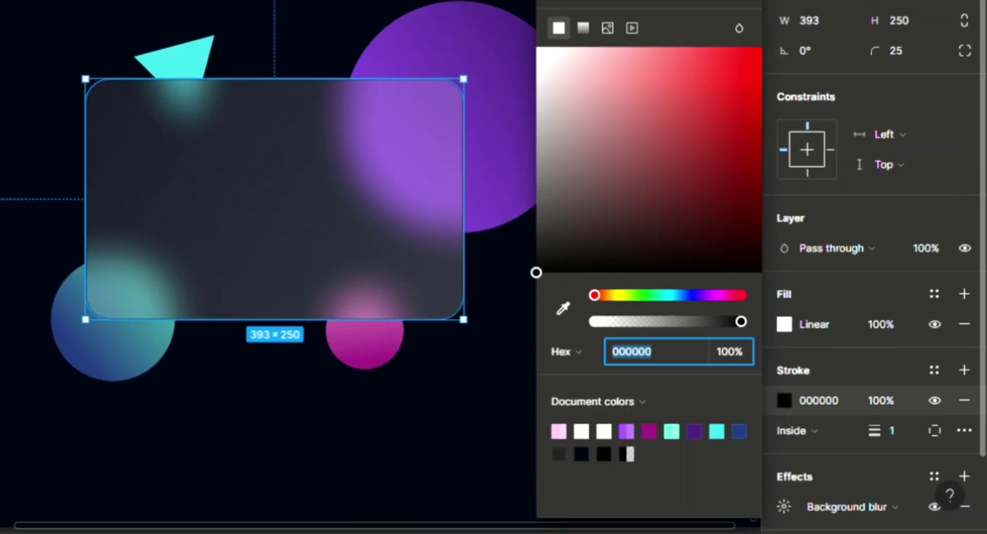
{"action": "left_click", "coordinate": [585, 26]}
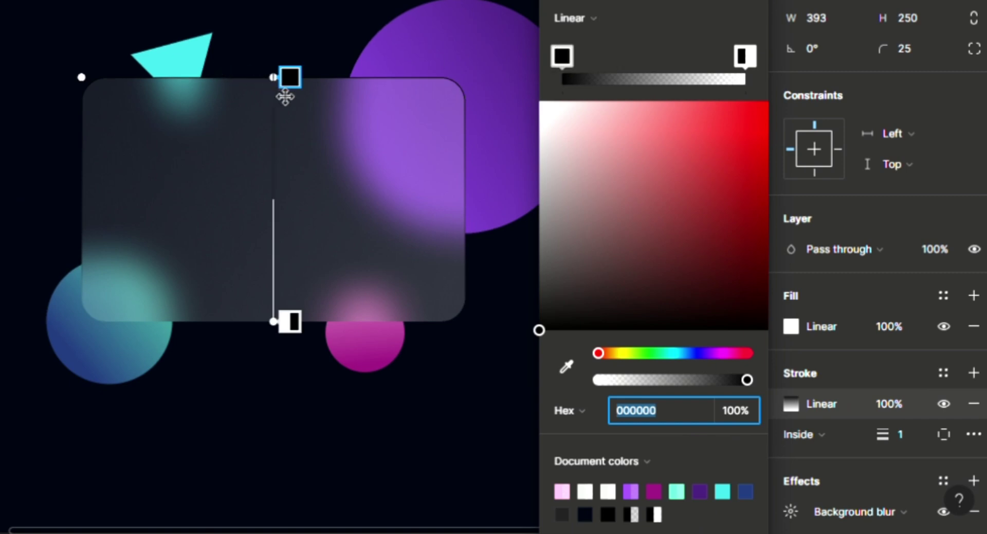
{"action": "left_click_drag", "start_coordinate": [285, 96], "coordinate": [94, 107]}
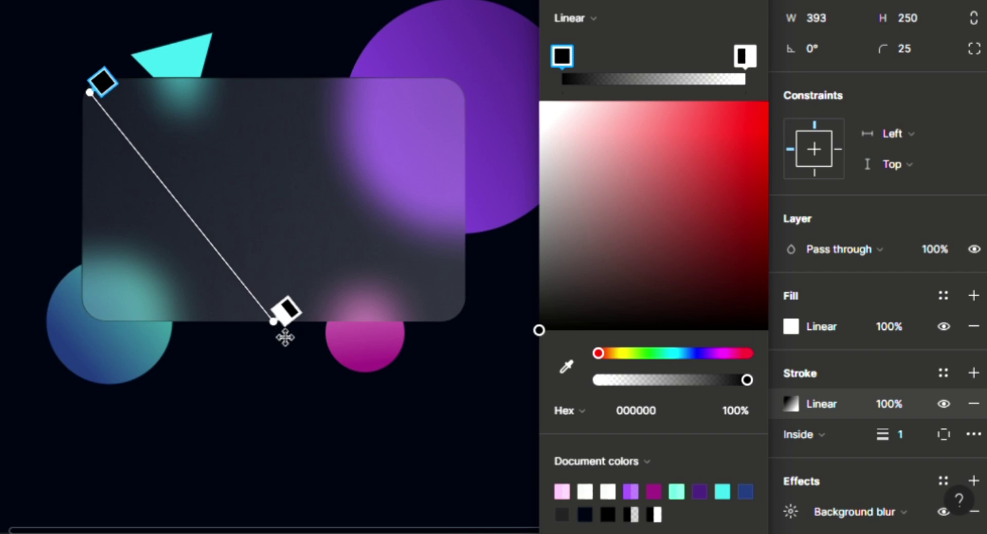
{"action": "left_click_drag", "start_coordinate": [285, 338], "coordinate": [460, 313]}
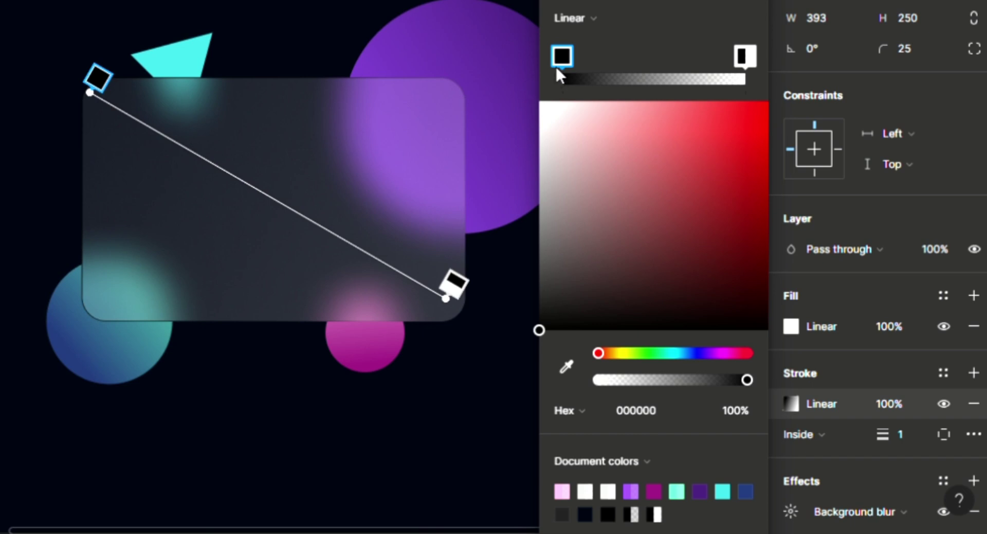
Make the stroke gradient run from light grey DFDFDF to purple BC88FF
{"action": "left_click_drag", "start_coordinate": [547, 135], "coordinate": [538, 130]}
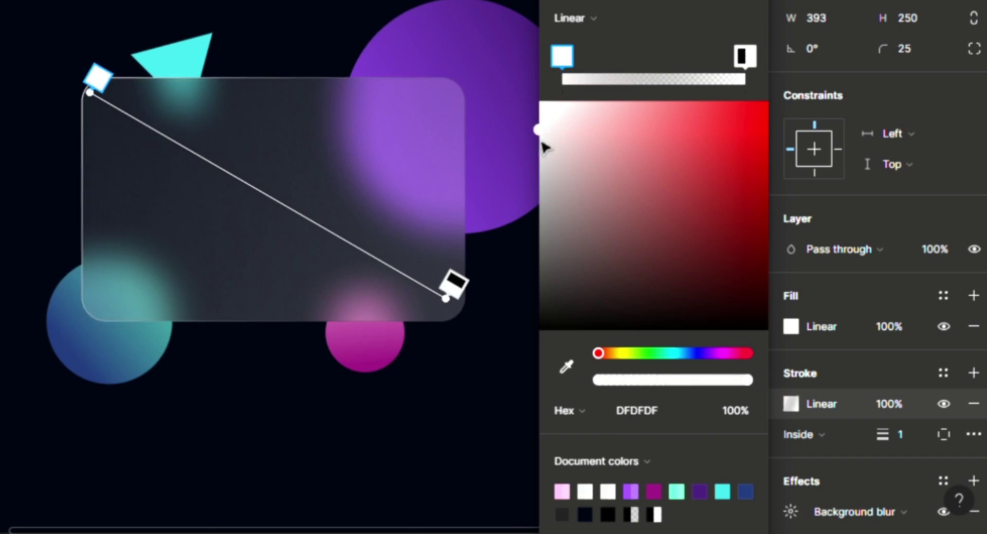
{"action": "left_click", "coordinate": [745, 56]}
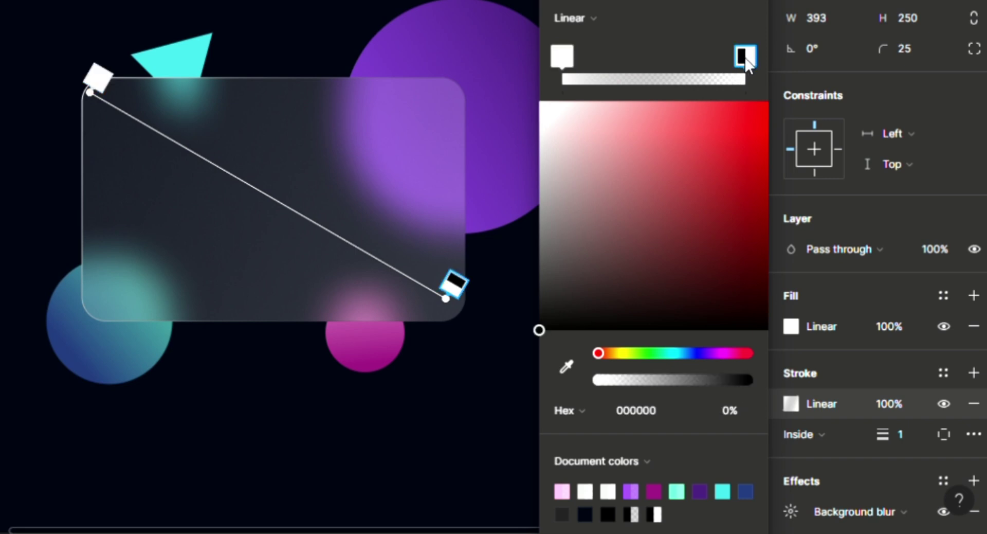
{"action": "left_click", "coordinate": [742, 418]}
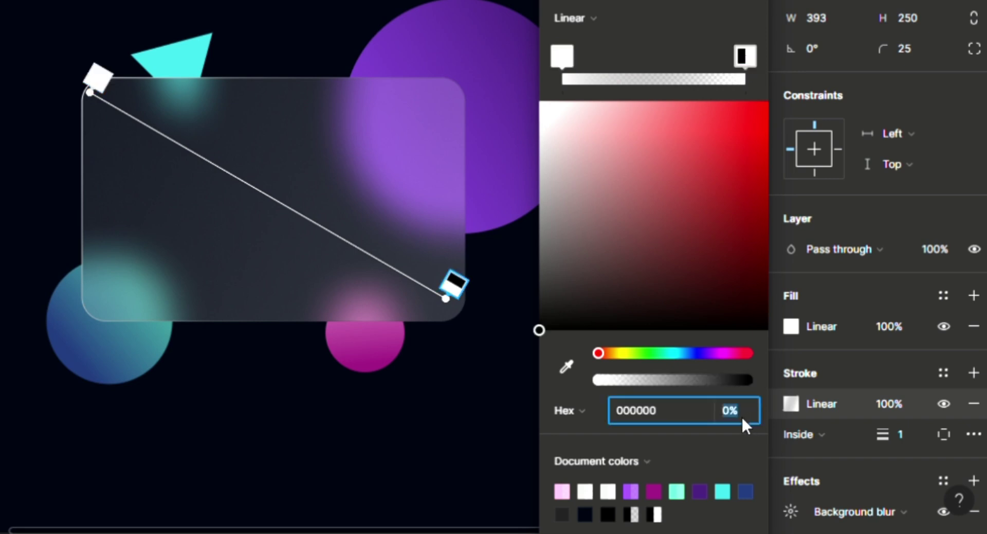
{"action": "key", "text": "Return"}
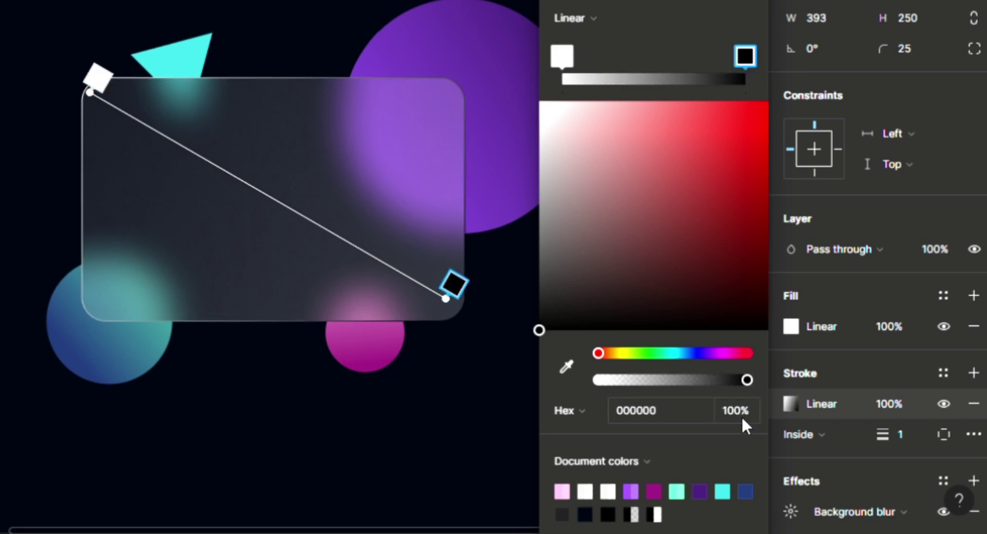
{"action": "left_click_drag", "start_coordinate": [667, 355], "coordinate": [710, 354]}
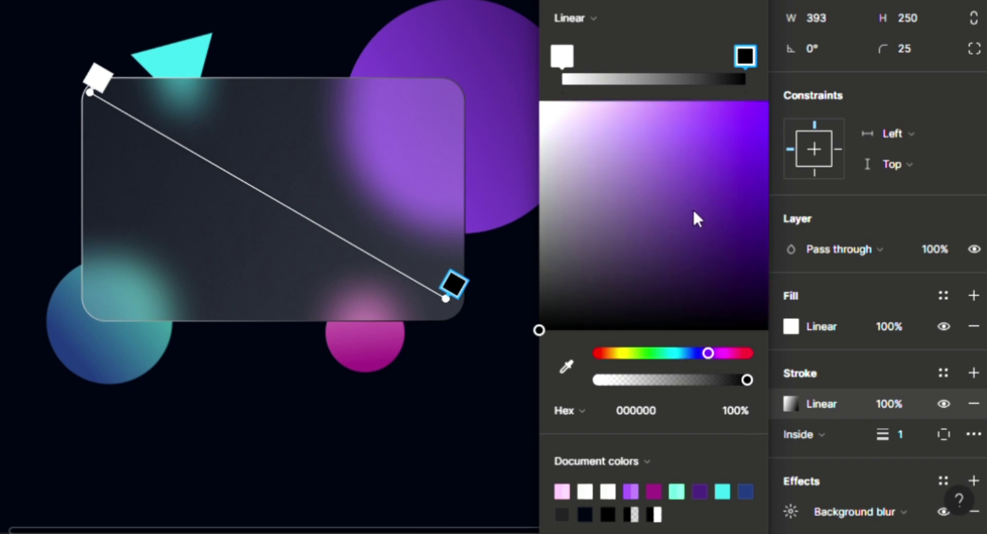
{"action": "left_click", "coordinate": [668, 101]}
{"action": "left_click_drag", "start_coordinate": [745, 56], "coordinate": [667, 56]}
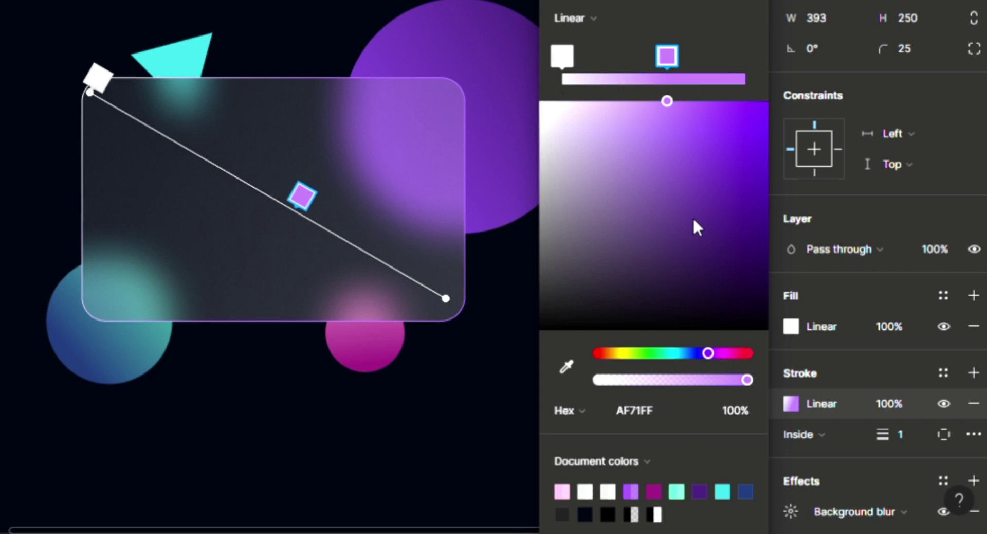
{"action": "left_click_drag", "start_coordinate": [301, 202], "coordinate": [315, 218]}
{"action": "left_click_drag", "start_coordinate": [382, 266], "coordinate": [468, 311]}
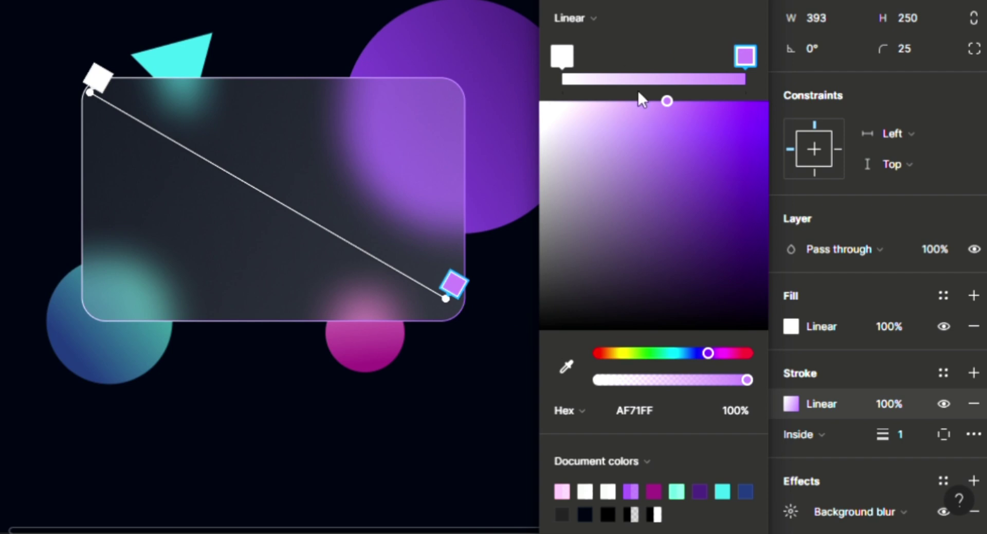
{"action": "left_click", "coordinate": [646, 104]}
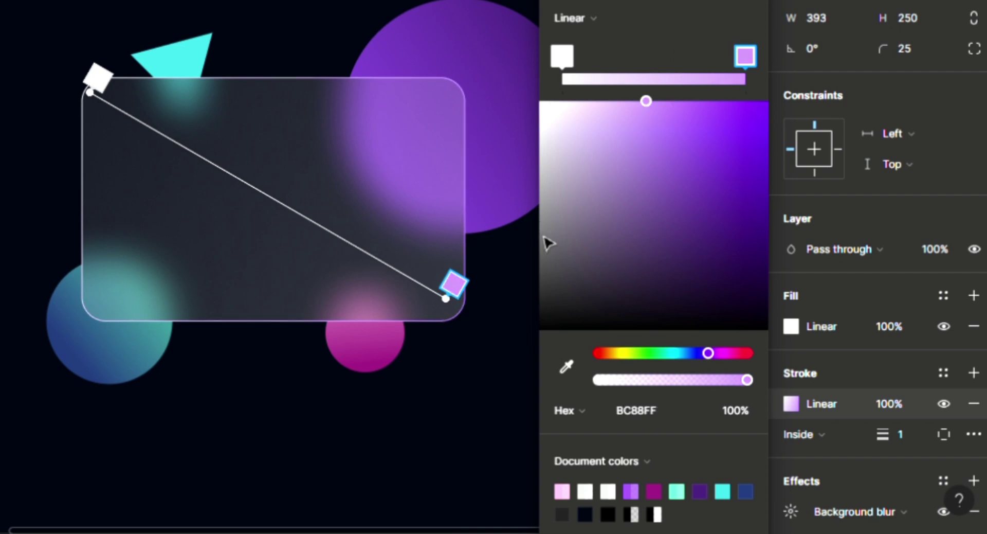
Set the purple stroke stop to 20% opacity and the grey stop to 30%
{"action": "left_click", "coordinate": [735, 409]}
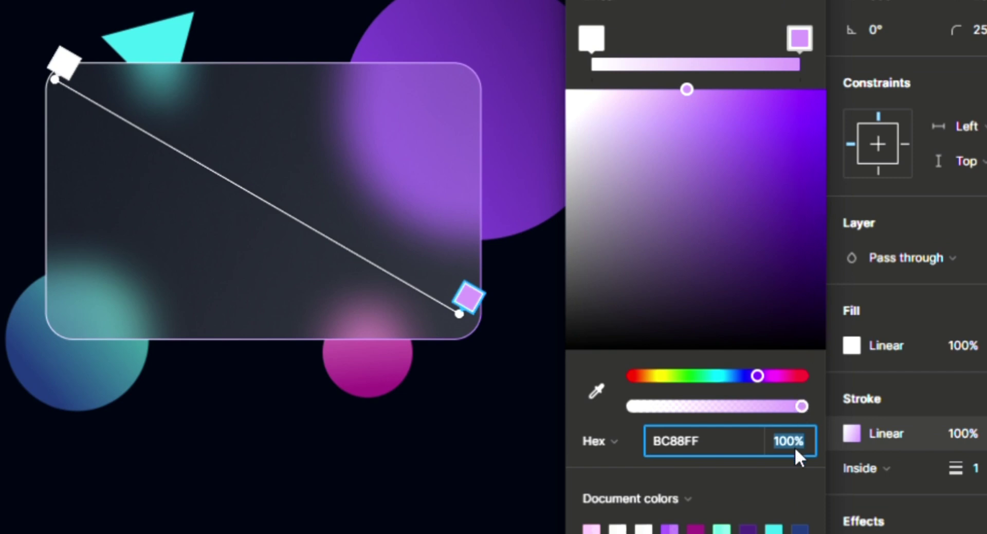
{"action": "type", "text": "20"}
{"action": "key", "text": "Return"}
{"action": "left_click", "coordinate": [592, 38]}
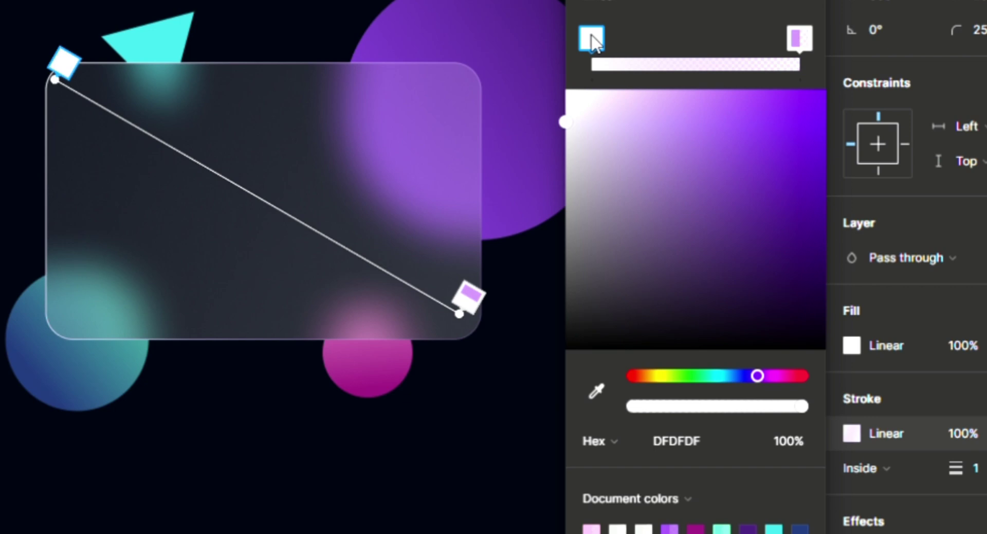
{"action": "left_click", "coordinate": [788, 445]}
{"action": "type", "text": "3"}
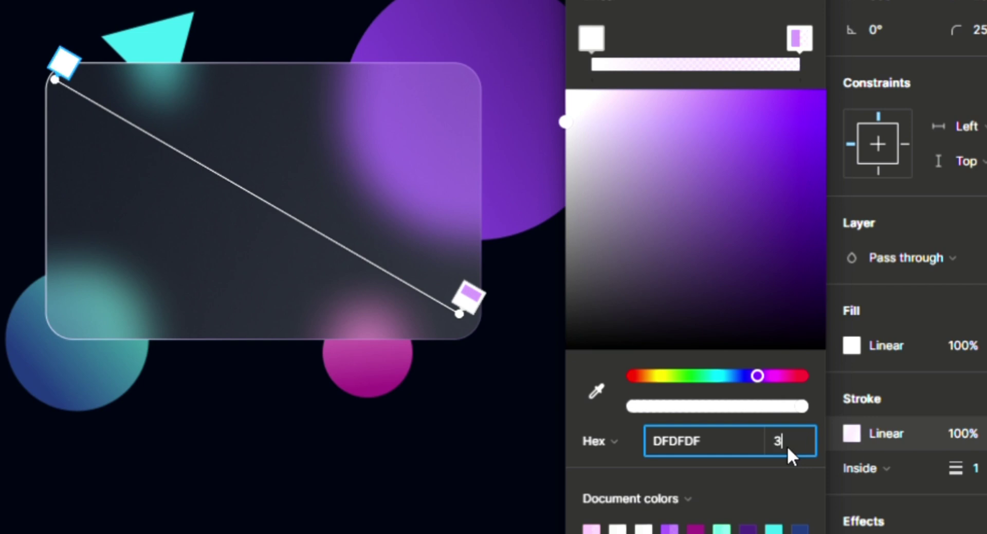
{"action": "type", "text": "0"}
{"action": "key", "text": "Return"}
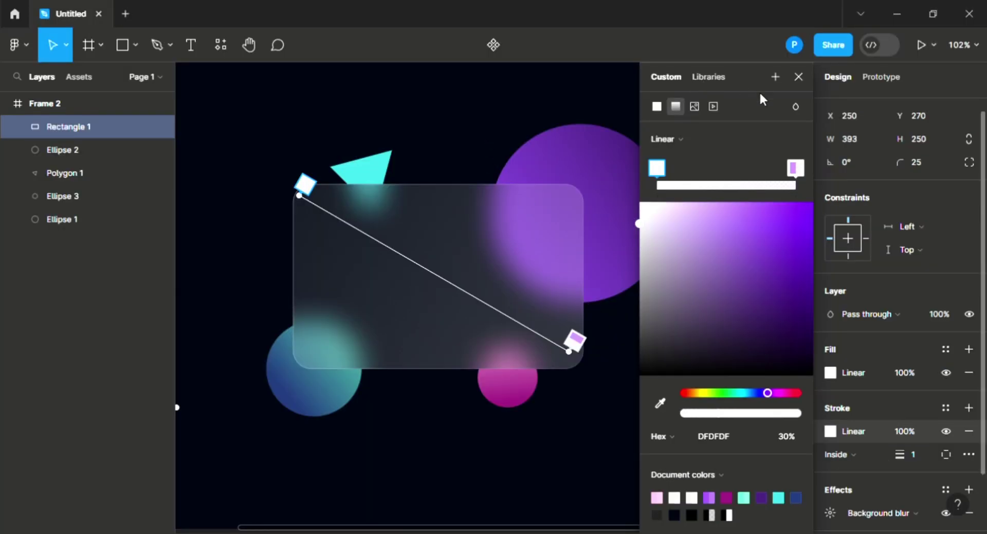
Close the colour picker by deselecting, then reselect the glass card rectangle
{"action": "left_click", "coordinate": [689, 351]}
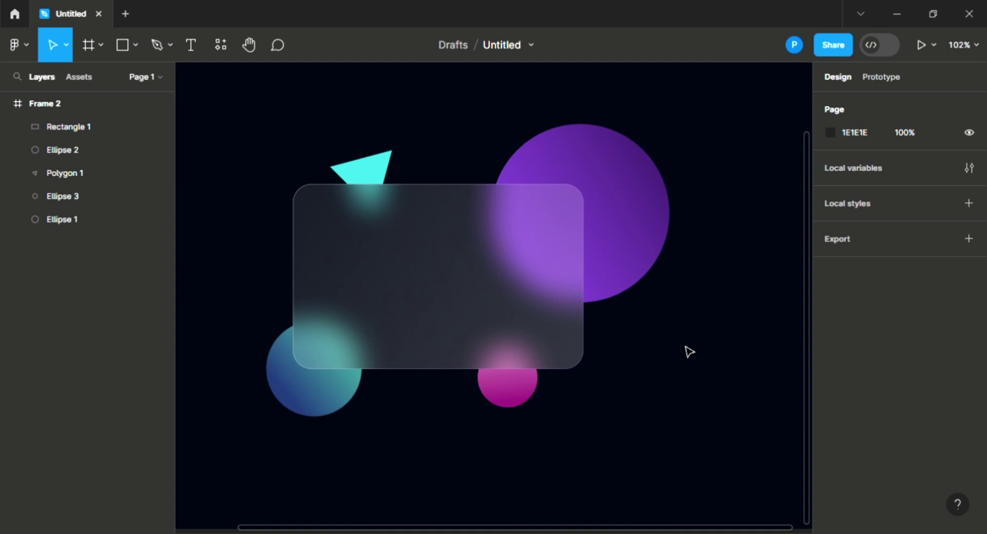
{"action": "left_click", "coordinate": [517, 224]}
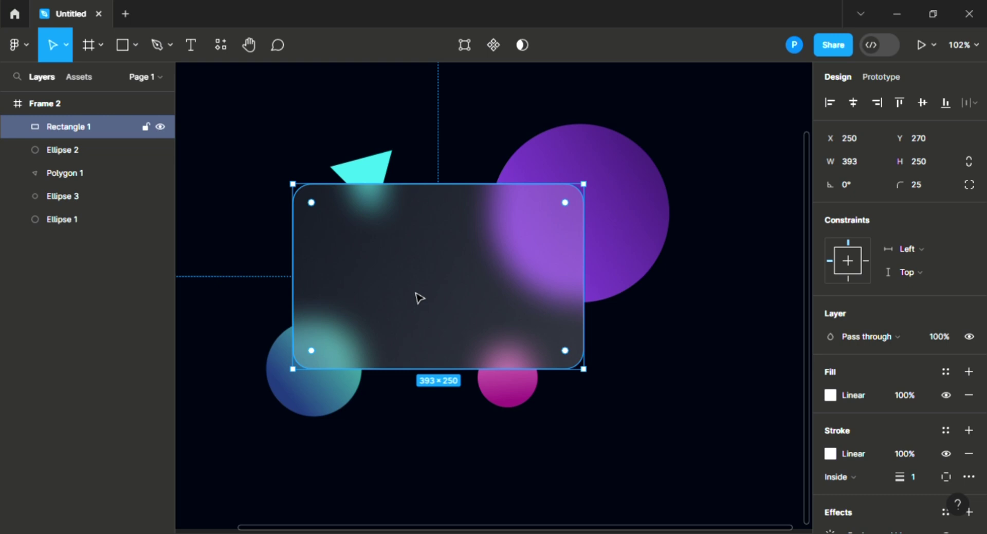
Apply a noise texture to the card with the Noise plugin
{"action": "left_click", "coordinate": [221, 45]}
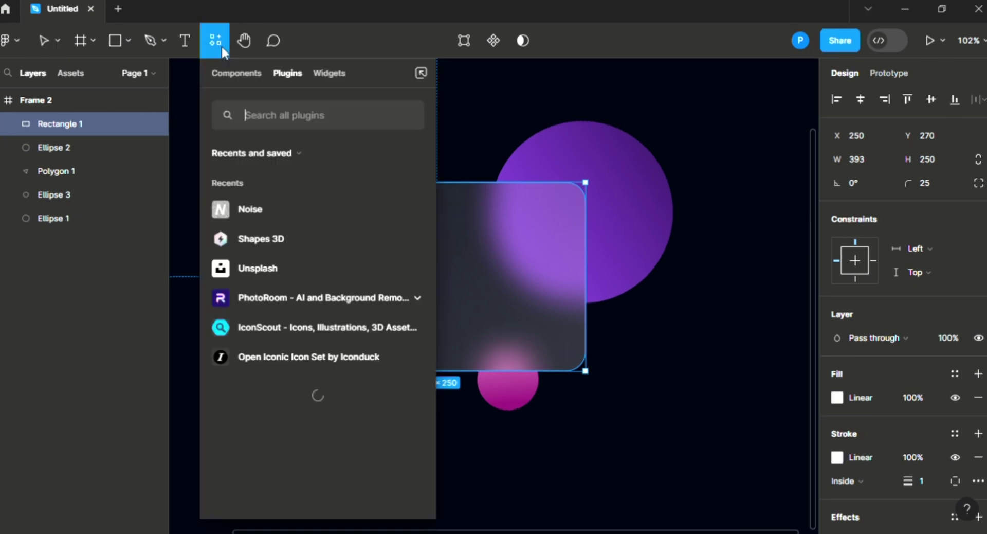
{"action": "left_click", "coordinate": [263, 208]}
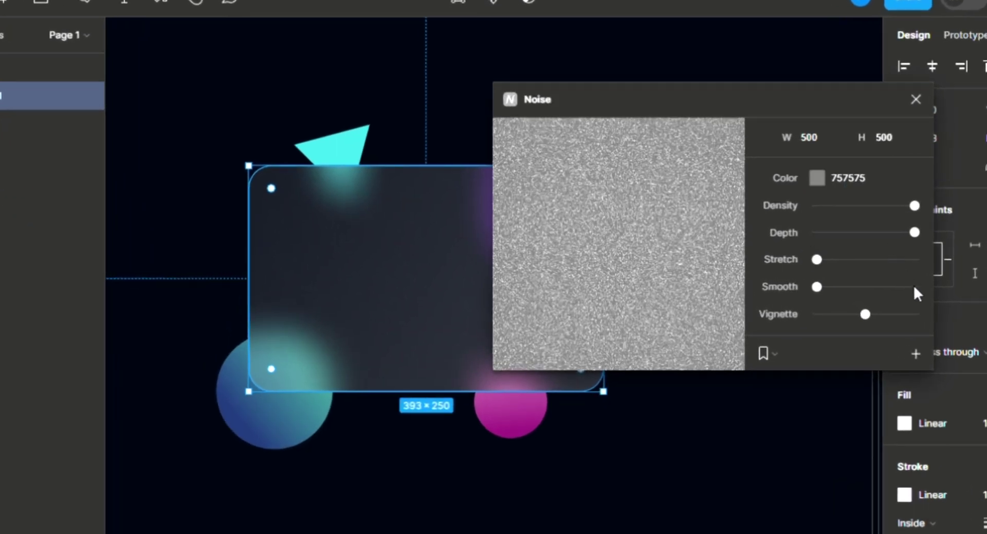
{"action": "left_click", "coordinate": [914, 360]}
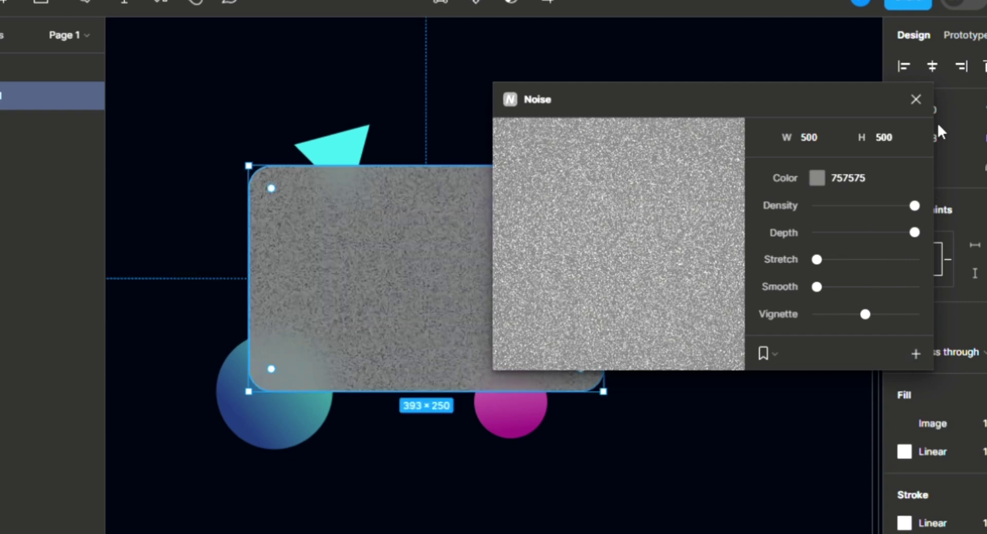
{"action": "left_click", "coordinate": [915, 99]}
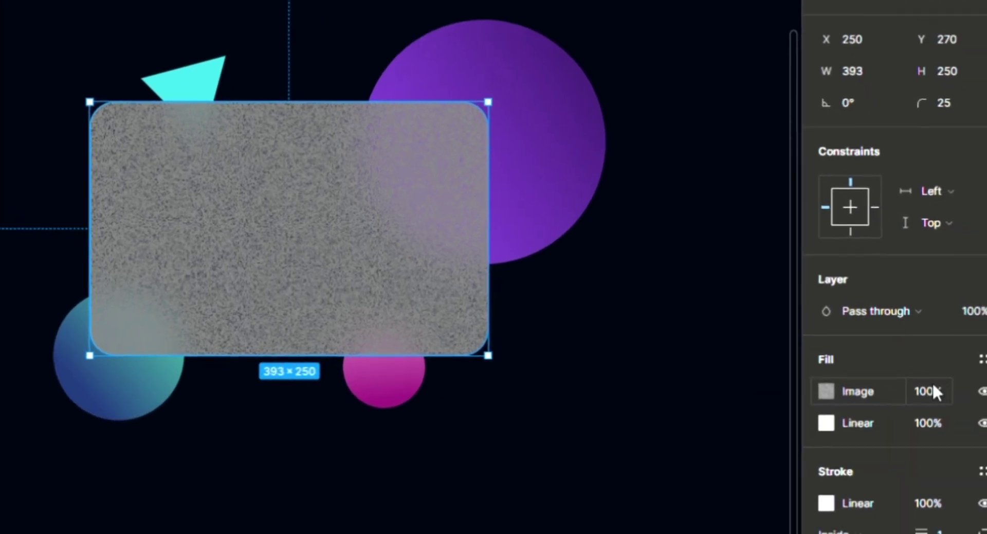
Set the noise Image fill to 10% opacity and deselect to view the result
{"action": "left_click", "coordinate": [909, 380]}
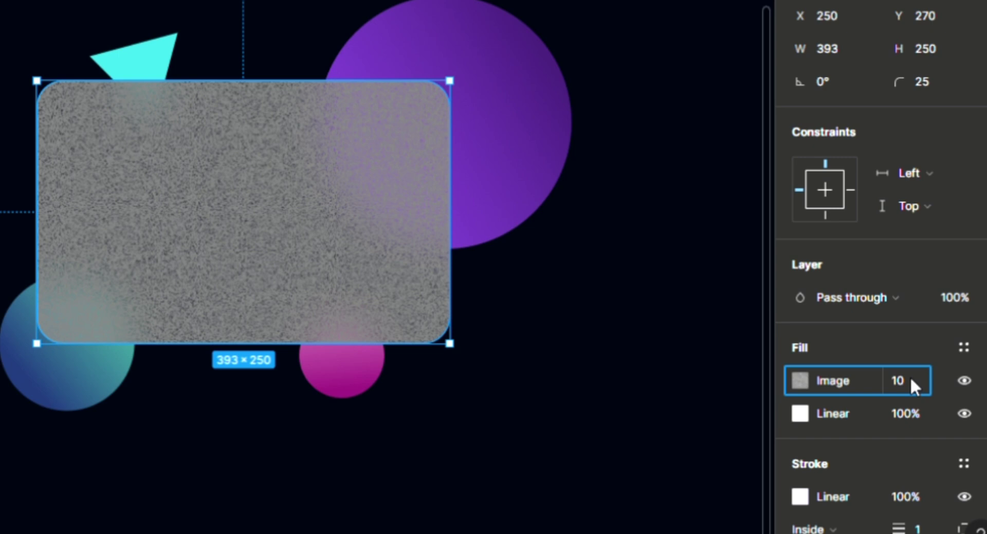
{"action": "key", "text": "Return"}
{"action": "scroll", "coordinate": [394, 368], "scroll_direction": "up", "scroll_amount": 5}
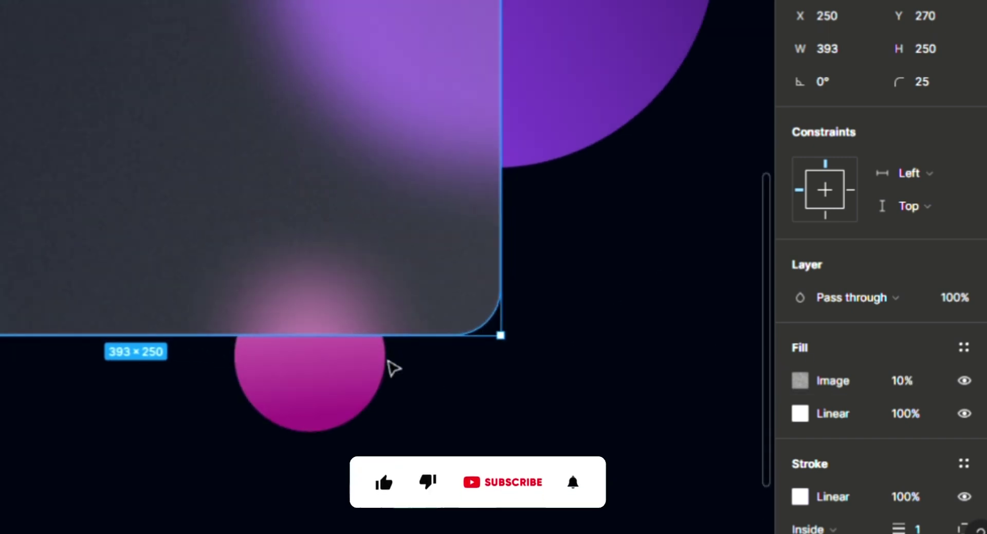
{"action": "scroll", "coordinate": [393, 368], "scroll_direction": "down", "scroll_amount": 5}
{"action": "scroll", "coordinate": [393, 367], "scroll_direction": "up", "scroll_amount": 5}
{"action": "scroll", "coordinate": [393, 368], "scroll_direction": "down", "scroll_amount": 5}
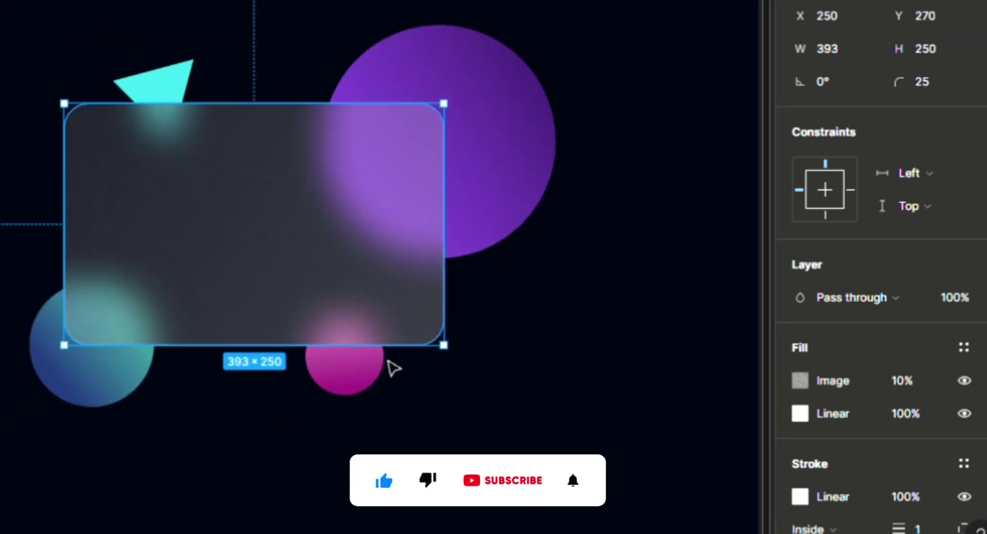
{"action": "scroll", "coordinate": [393, 367], "scroll_direction": "up", "scroll_amount": 4}
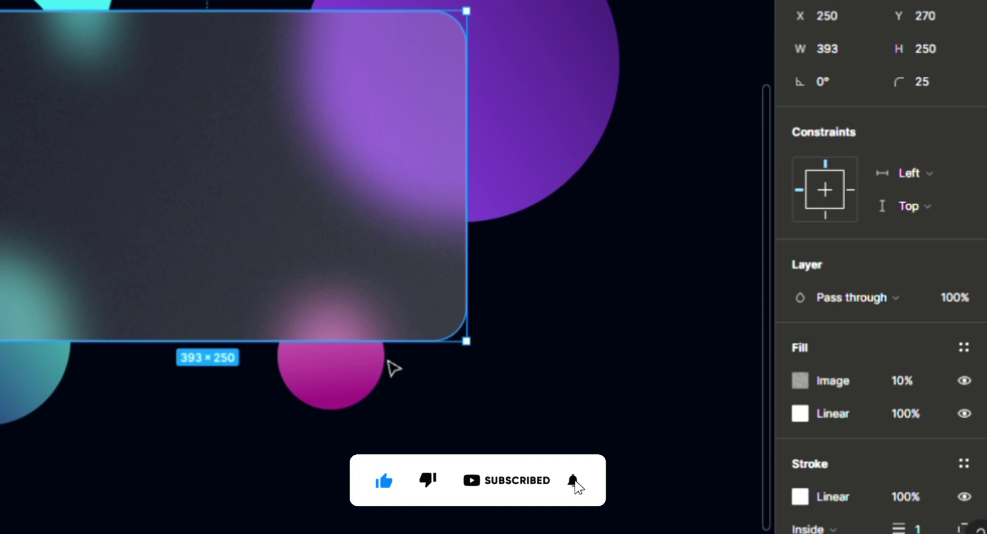
{"action": "mouse_move", "coordinate": [315, 183]}
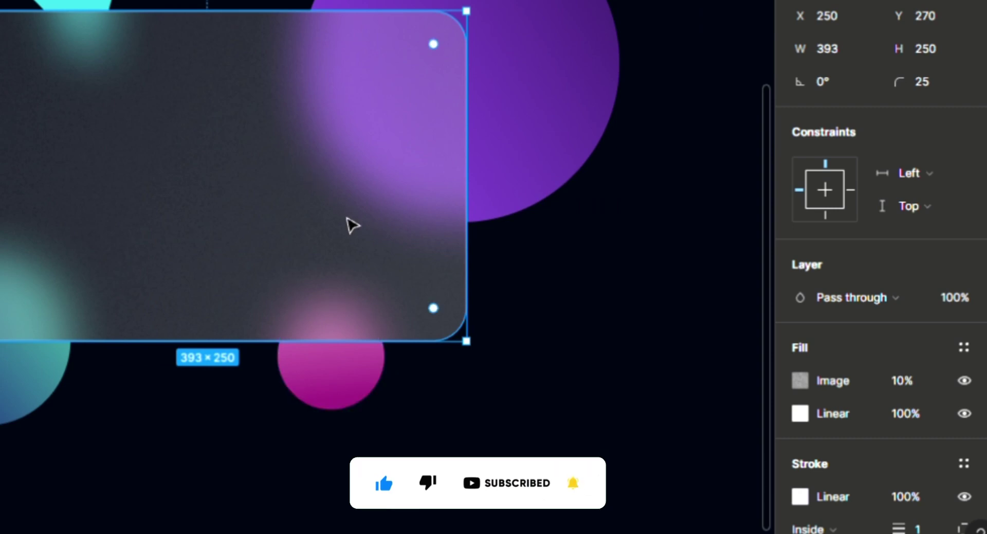
{"action": "left_click", "coordinate": [543, 396]}
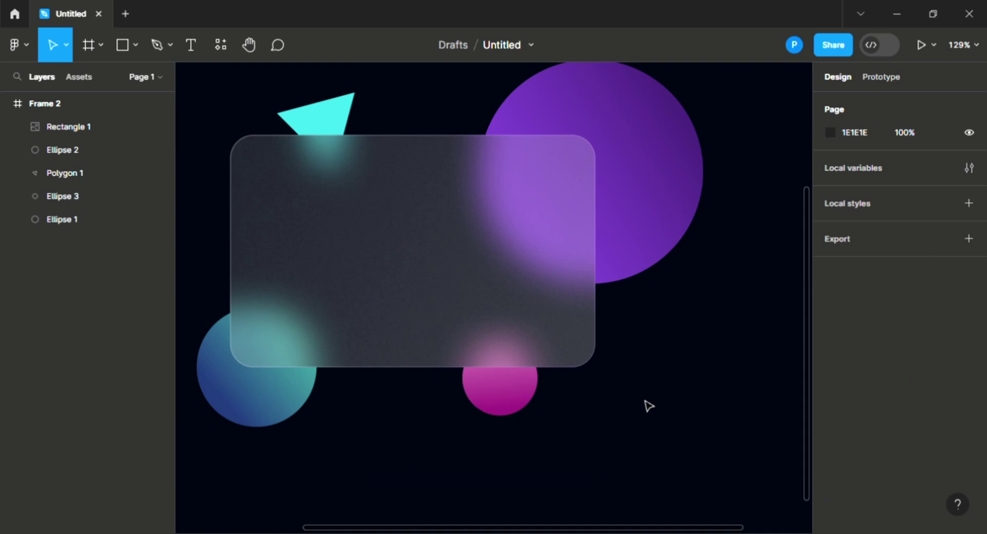
Add 'YouTube Tutorial' text near the card's top-left and set its blend mode to Overlay
{"action": "key", "text": "t"}
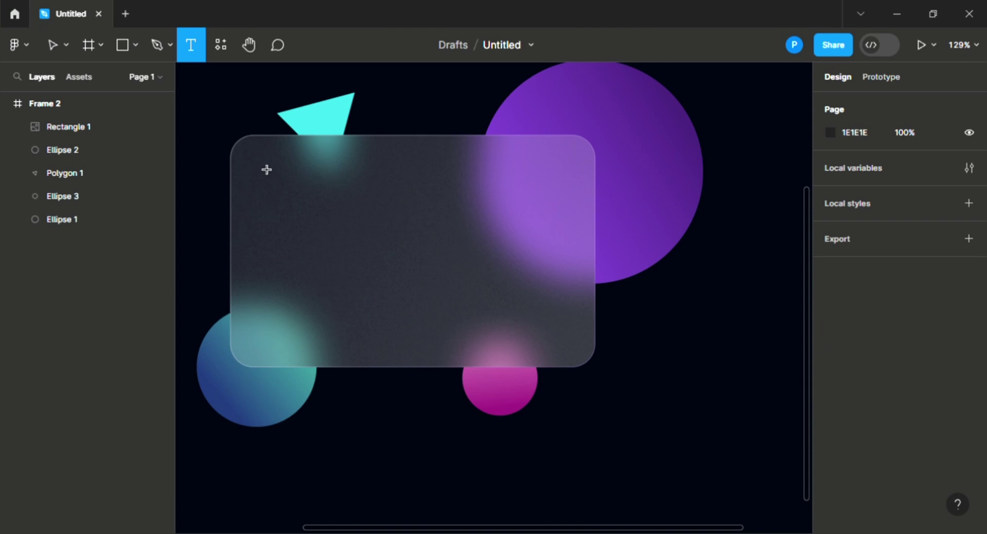
{"action": "left_click", "coordinate": [263, 190]}
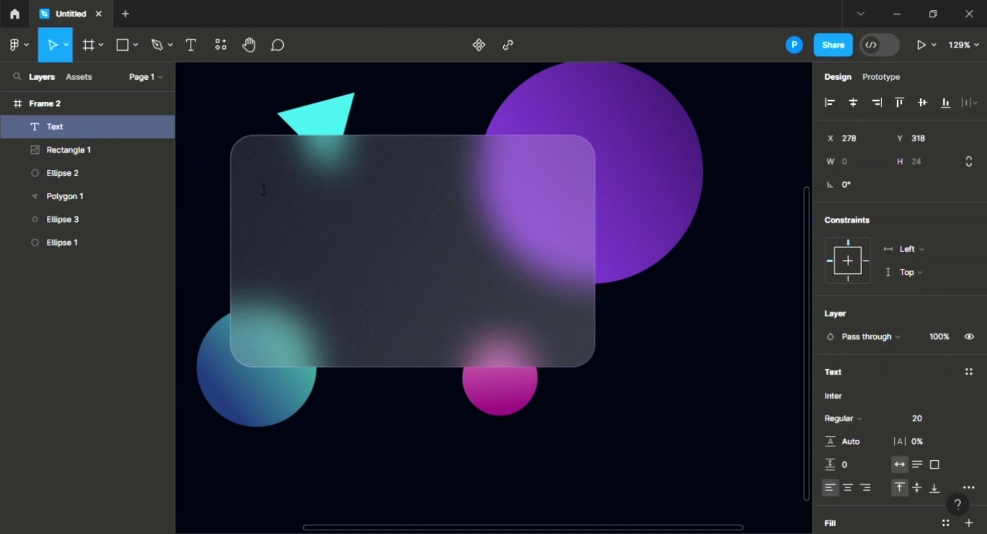
{"action": "key", "text": "Escape"}
{"action": "type", "text": "YouTube Tutorial"}
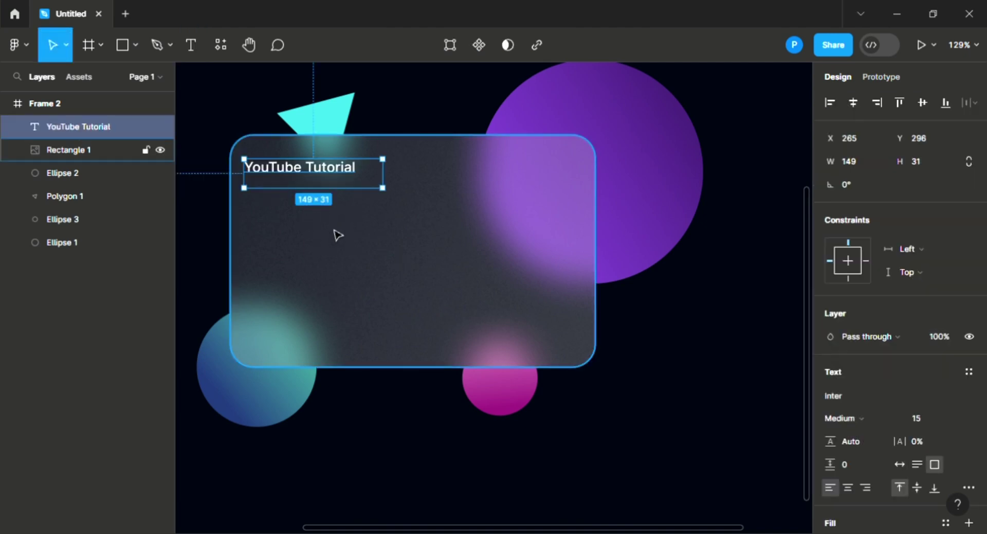
{"action": "left_click", "coordinate": [905, 337]}
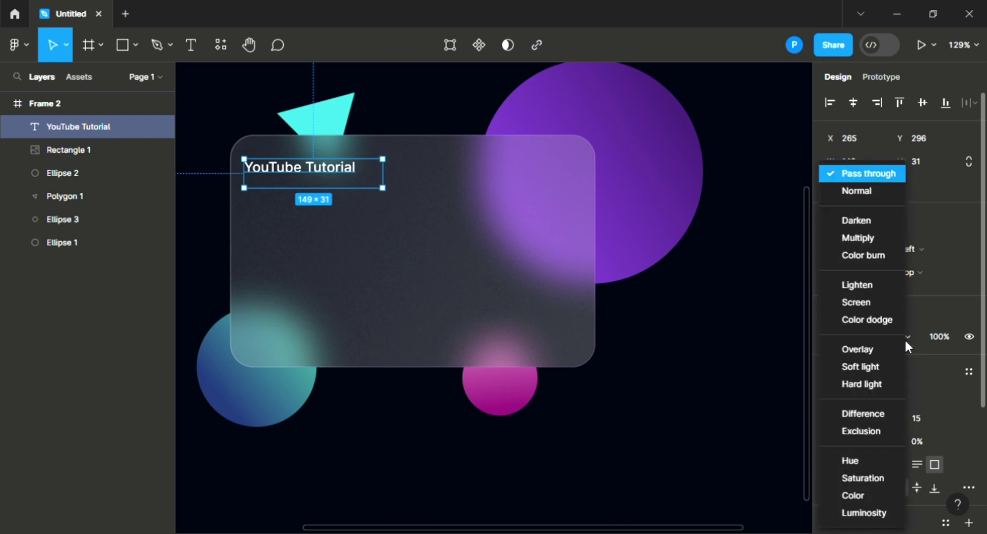
{"action": "left_click", "coordinate": [854, 351]}
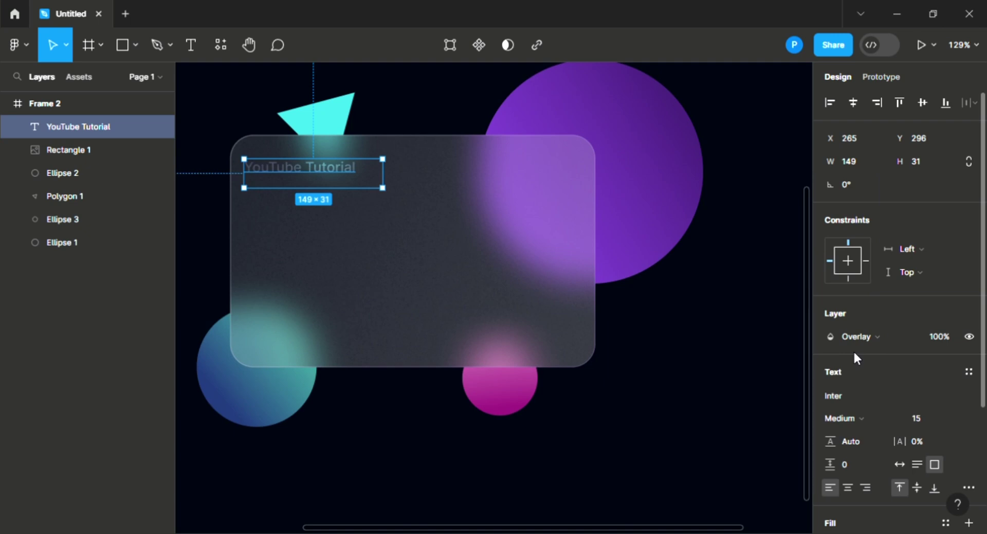